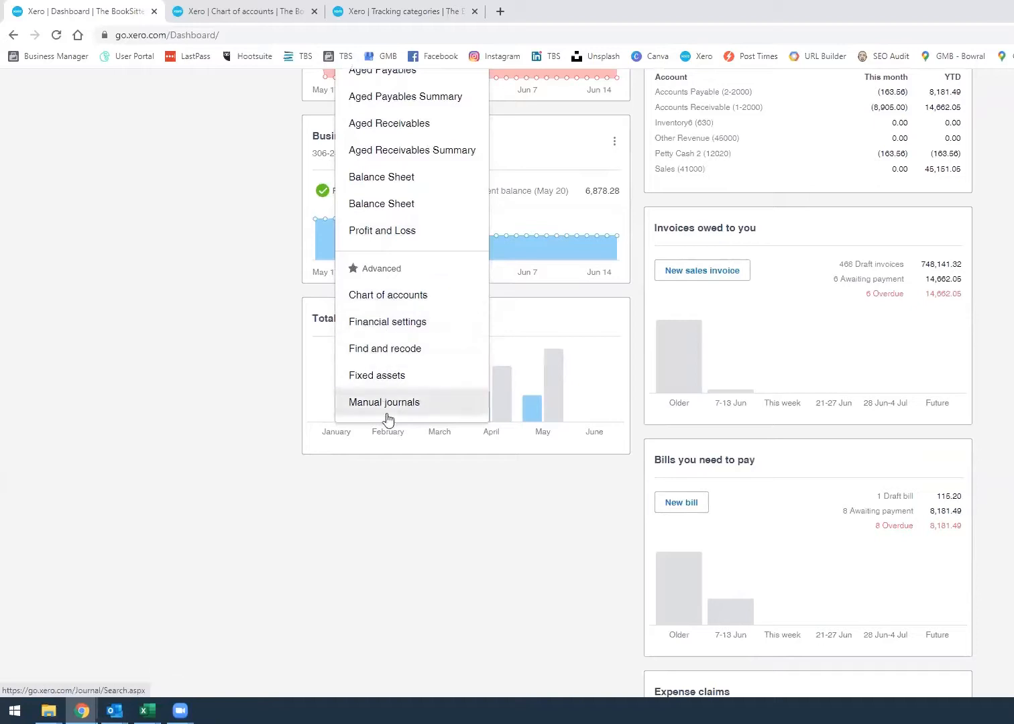
Open the tracking categories settings from the advanced accounting page.
scroll(402, 335, up, 2)
scroll(406, 373, up, 2)
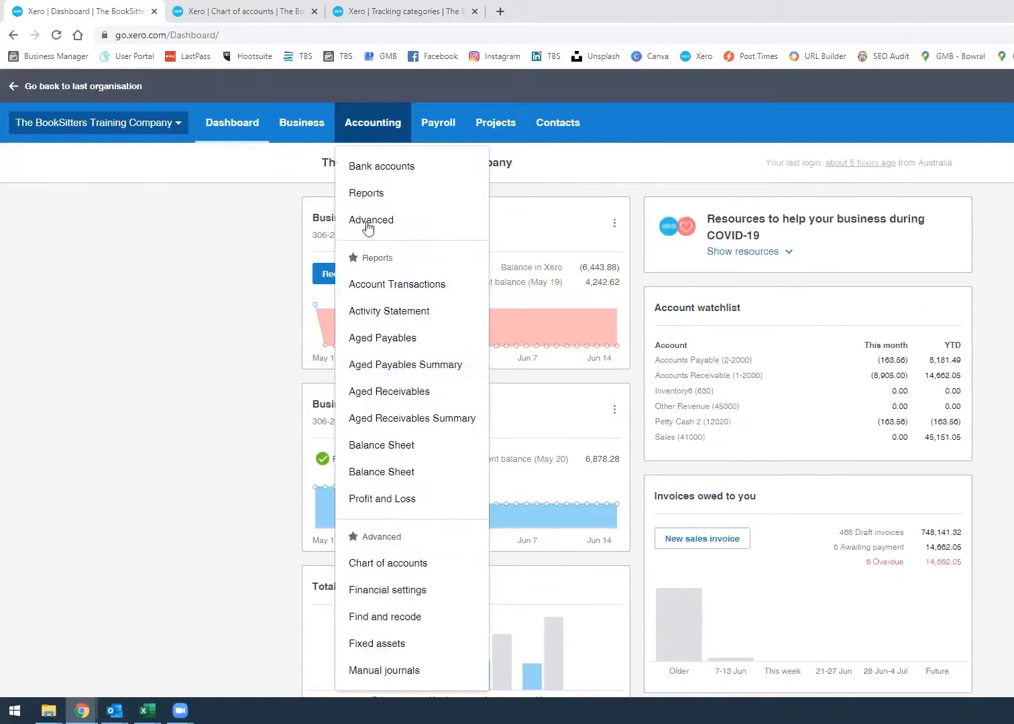
click(367, 221)
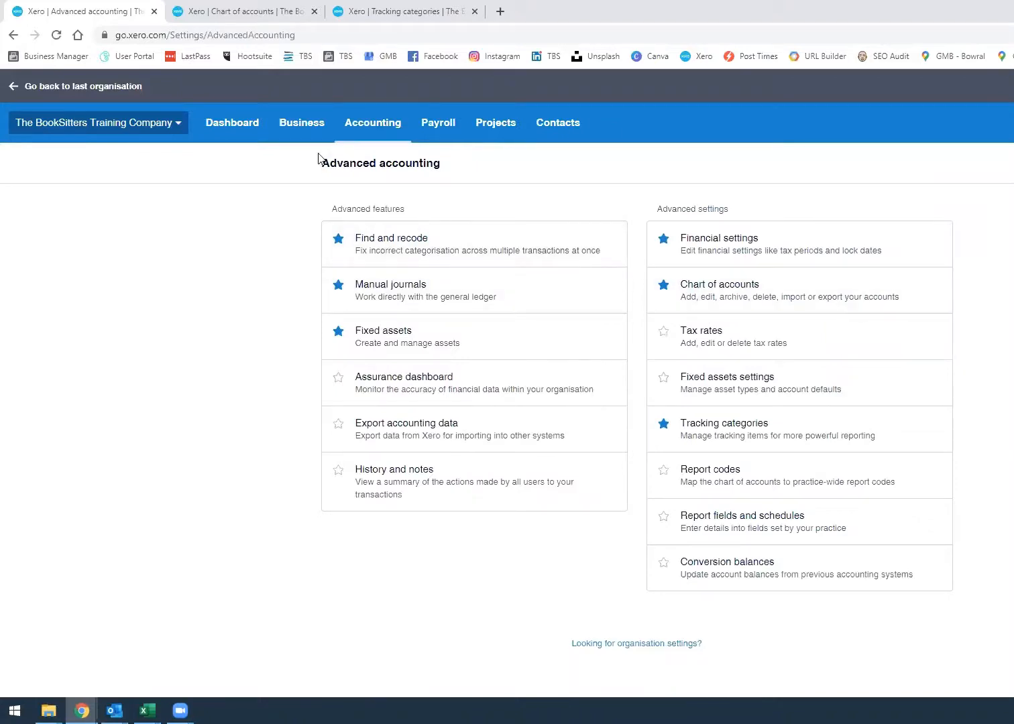
click(383, 132)
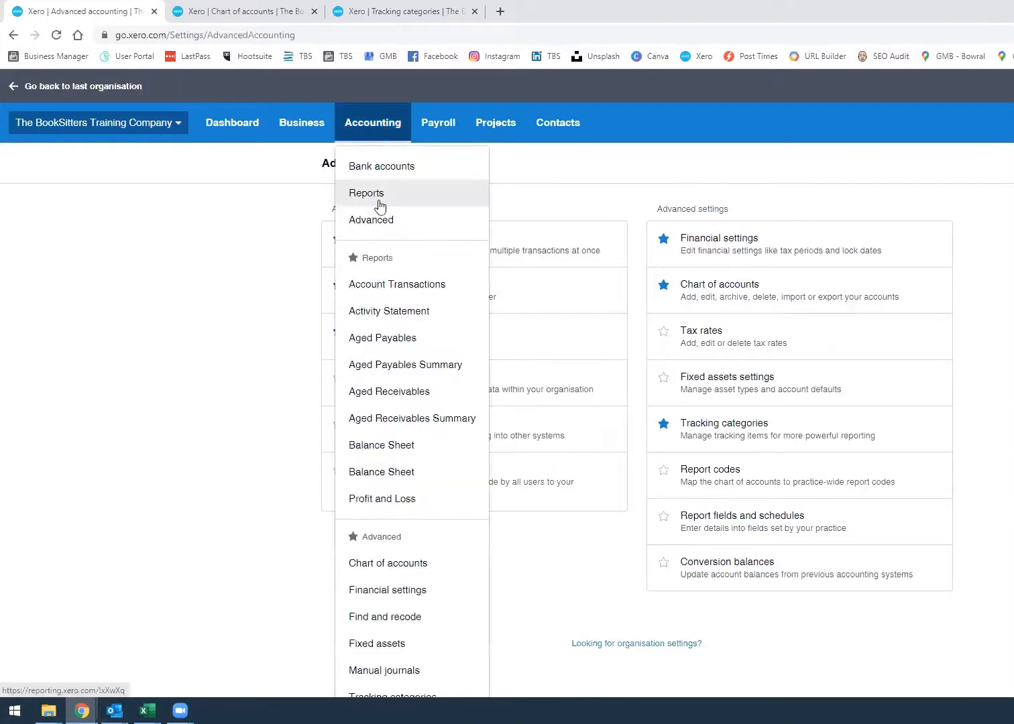
click(202, 269)
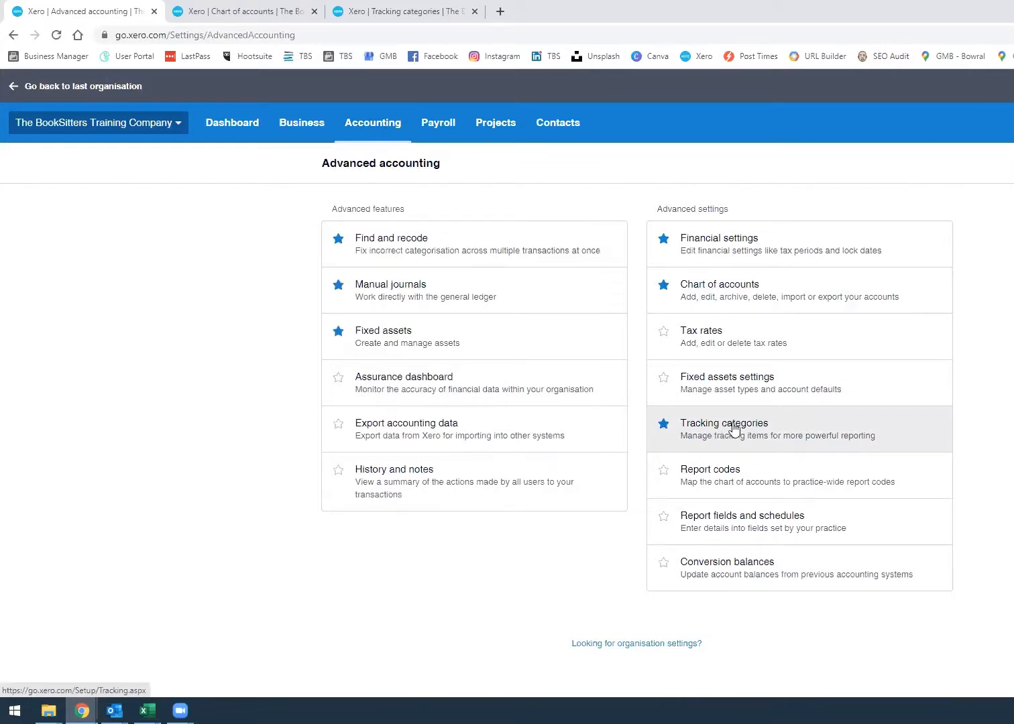
click(395, 131)
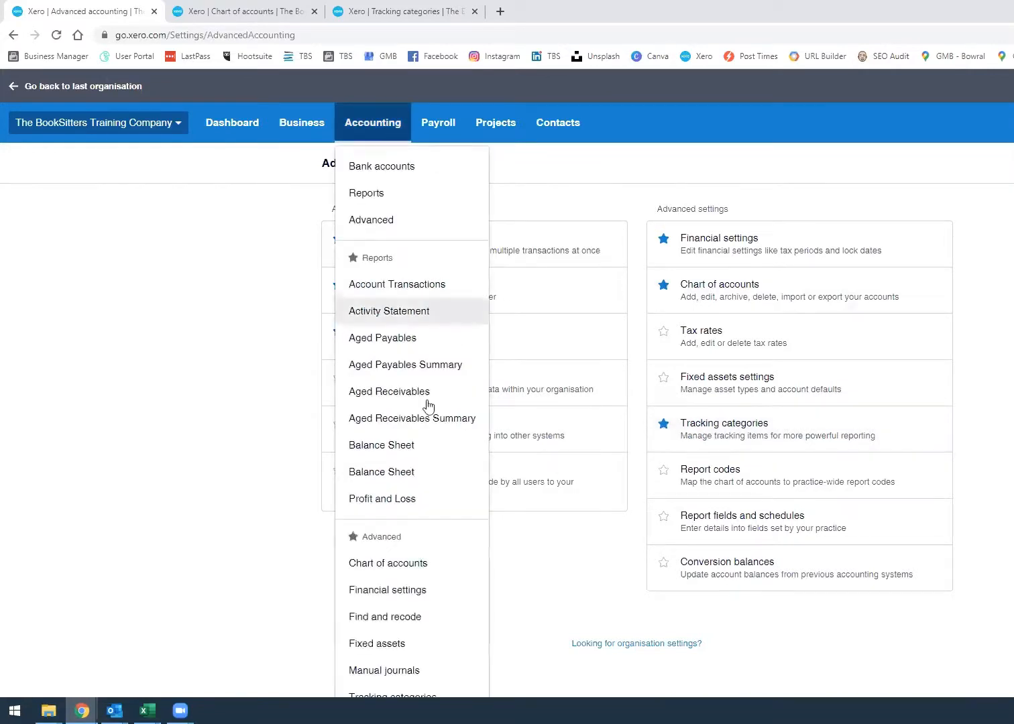
scroll(447, 478, down, 1)
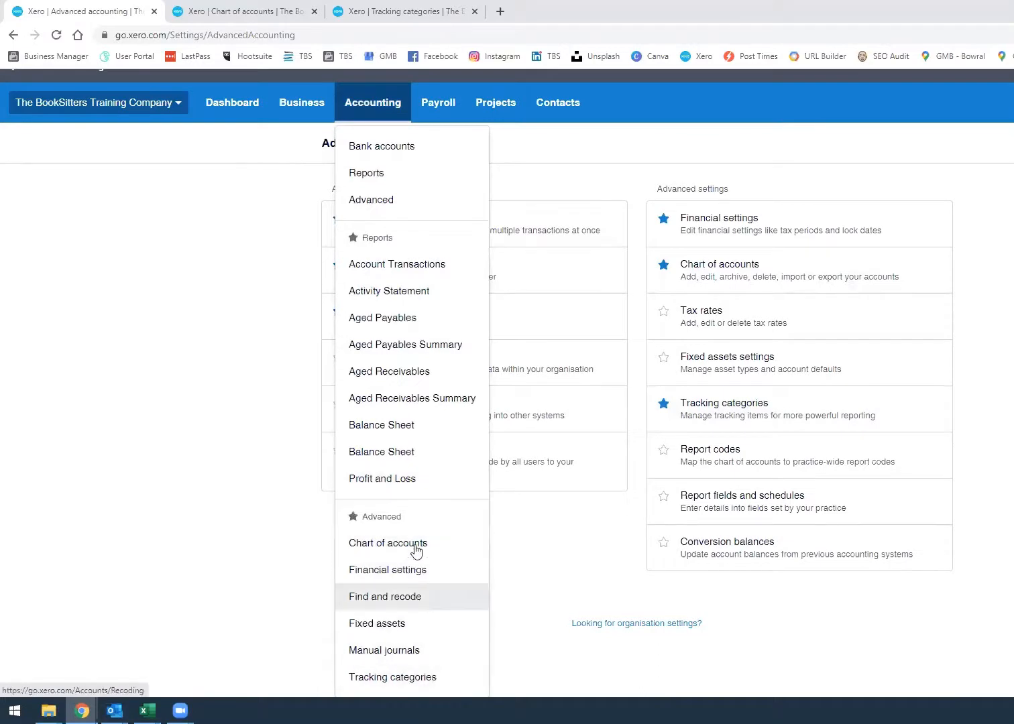
click(704, 411)
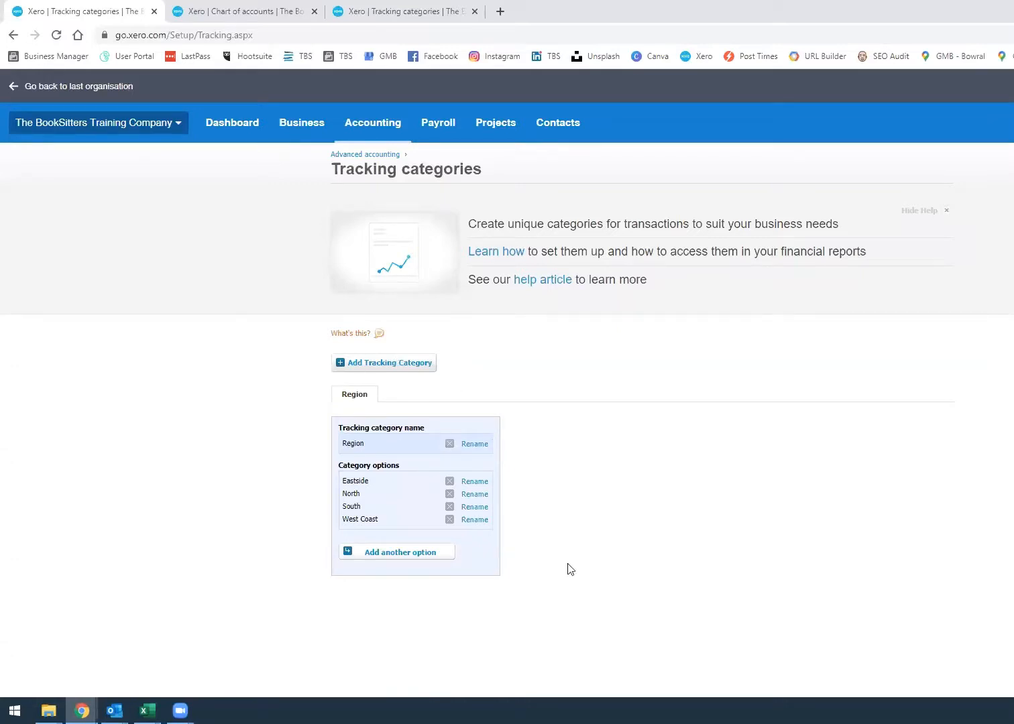
Add and save a tracking category named Asset with options Vehicle 1 - DAY 112, Vehicle 2 - TBS 121 and Truck - TBS 222.
click(373, 364)
drag(386, 451, 261, 469)
text(Asset)
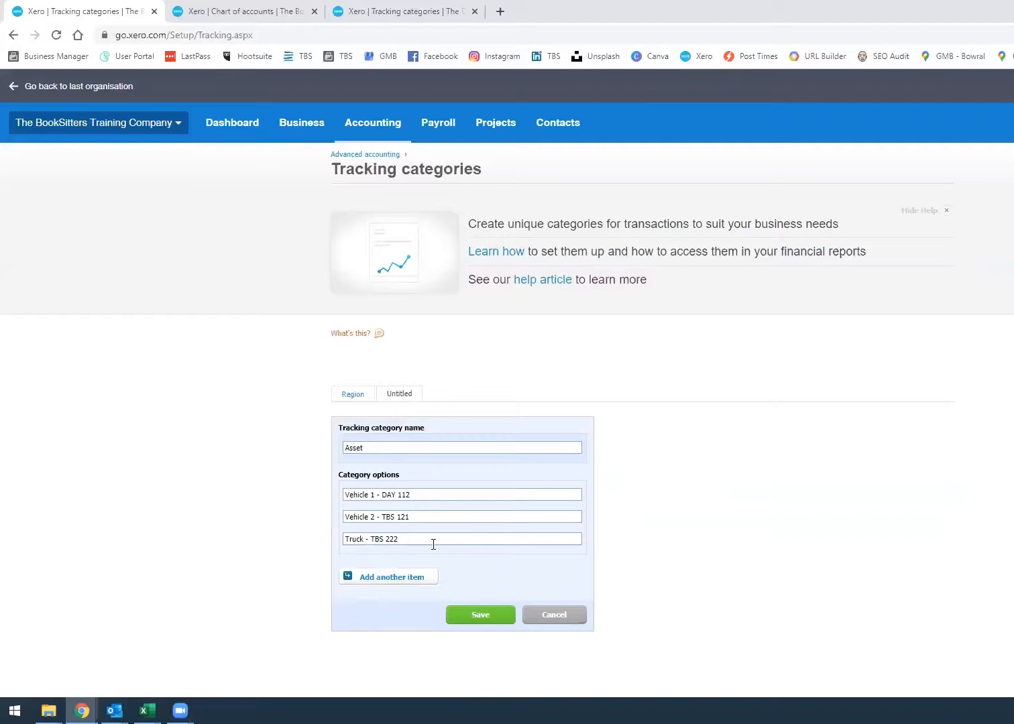
click(483, 616)
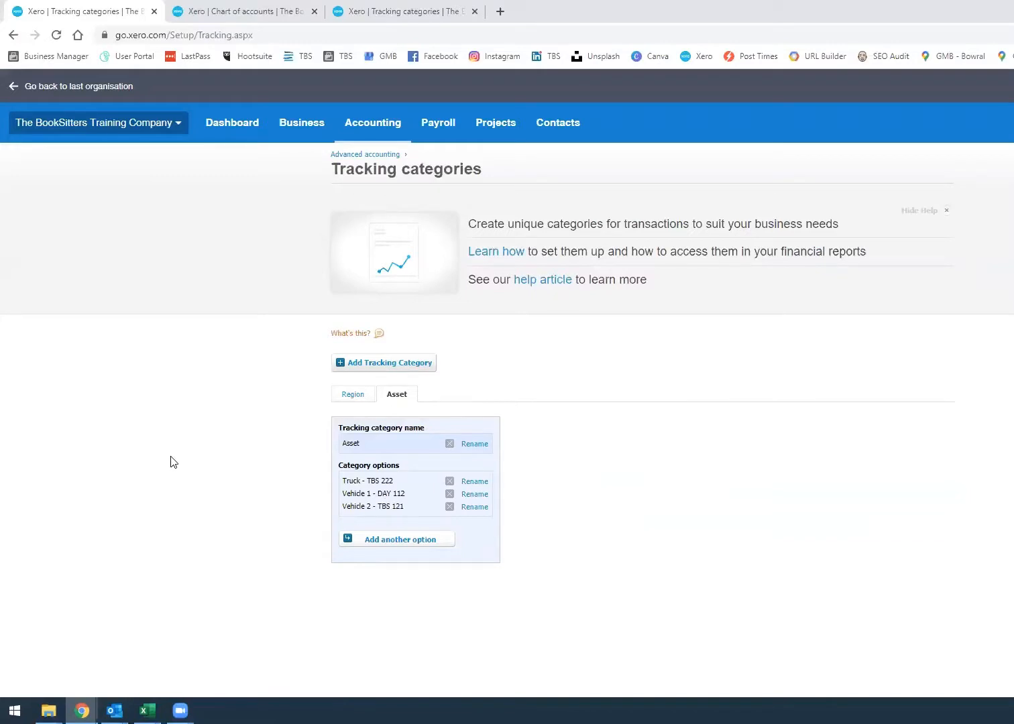
Open the chart of accounts and show only the expense accounts.
click(373, 129)
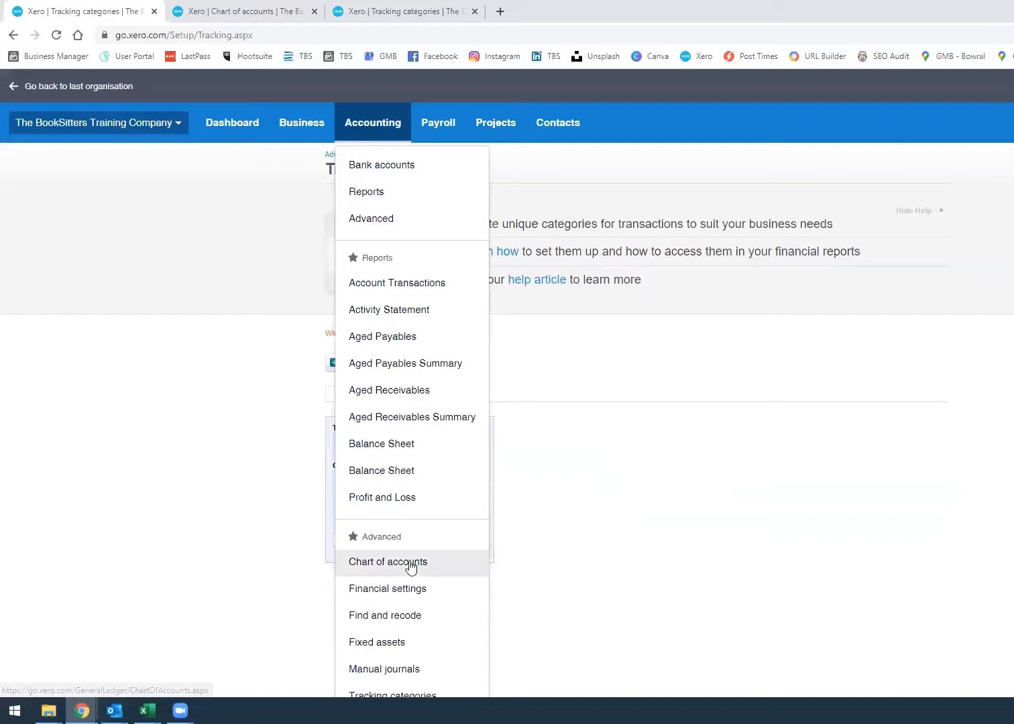
click(254, 11)
click(552, 288)
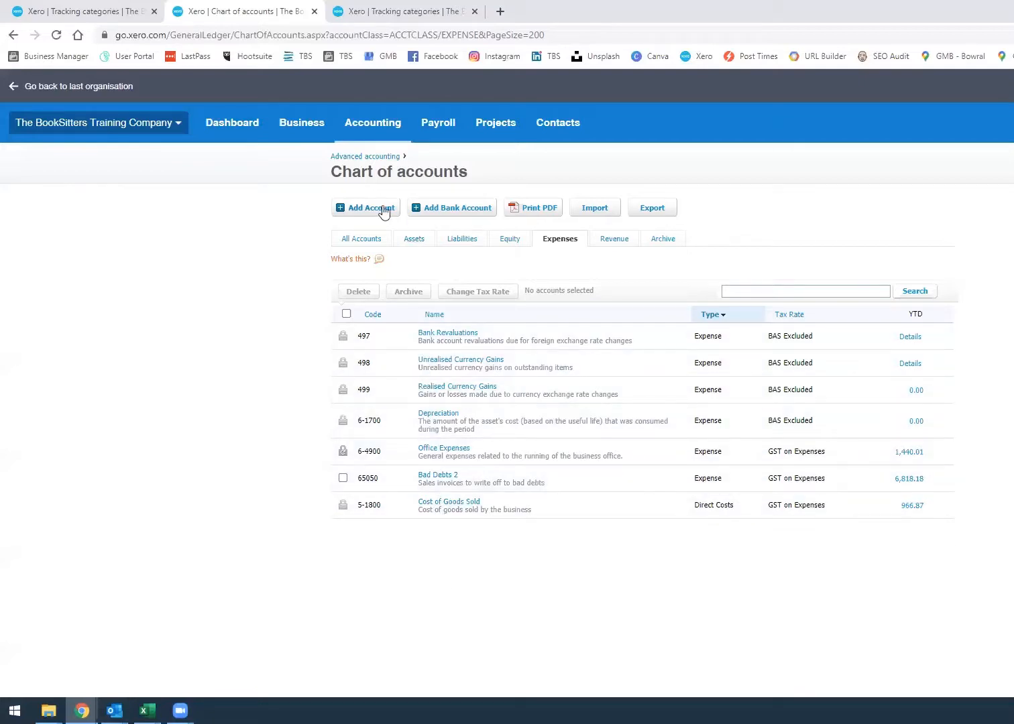
Add and save a new Expense account with code 66000 and the name MV Fuel.
click(363, 208)
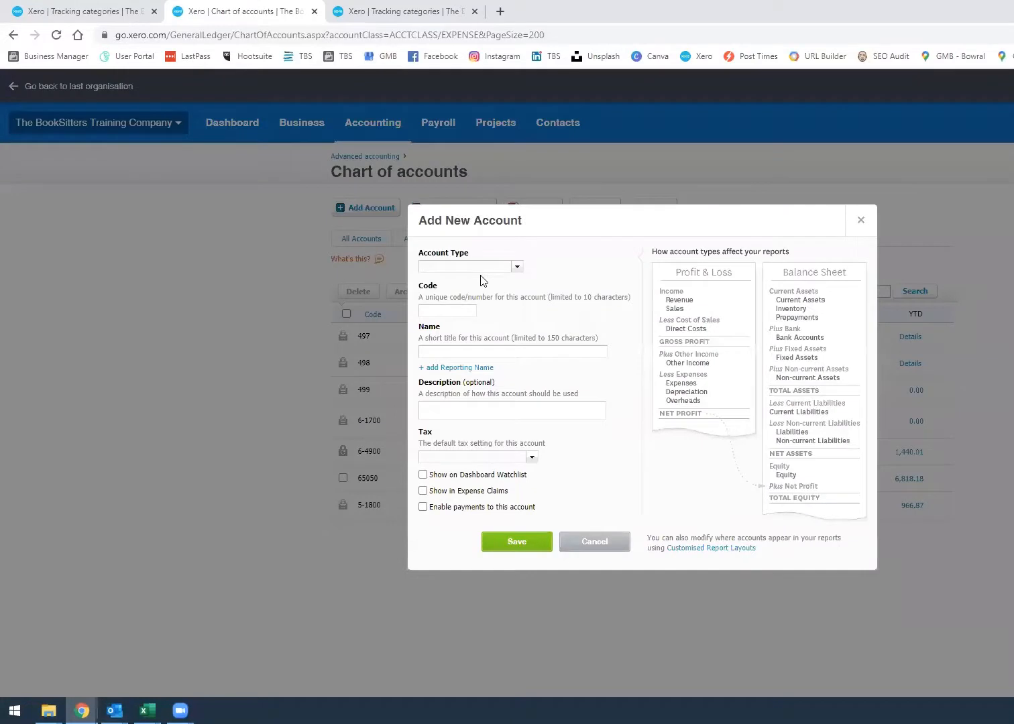
text(66000)
click(449, 310)
click(469, 266)
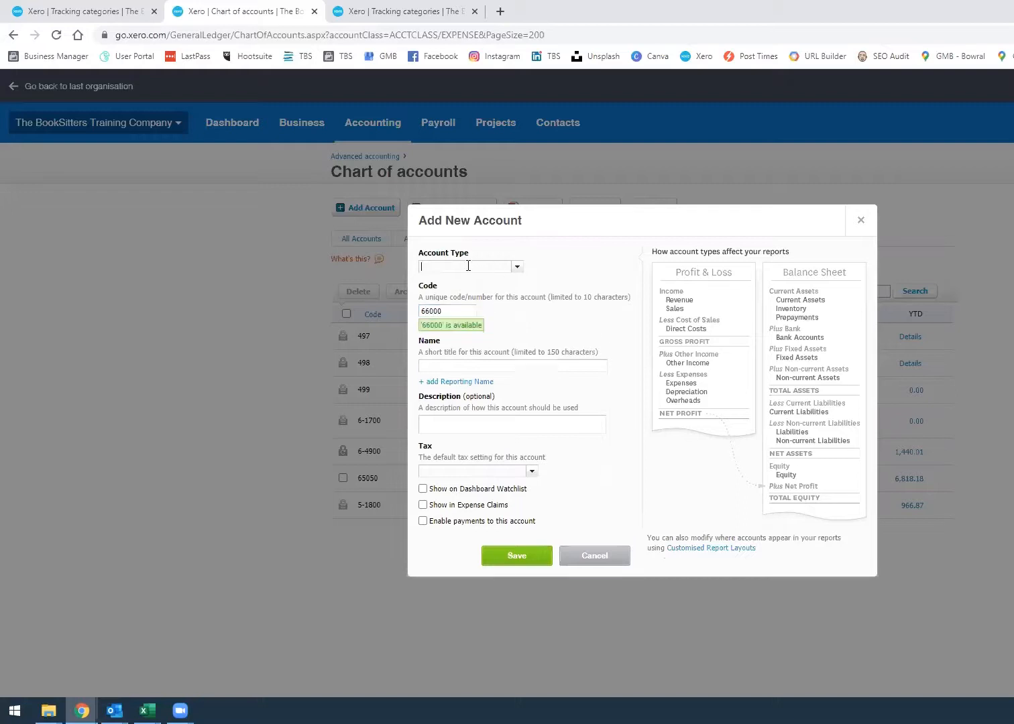
text(exp)
click(470, 290)
click(463, 366)
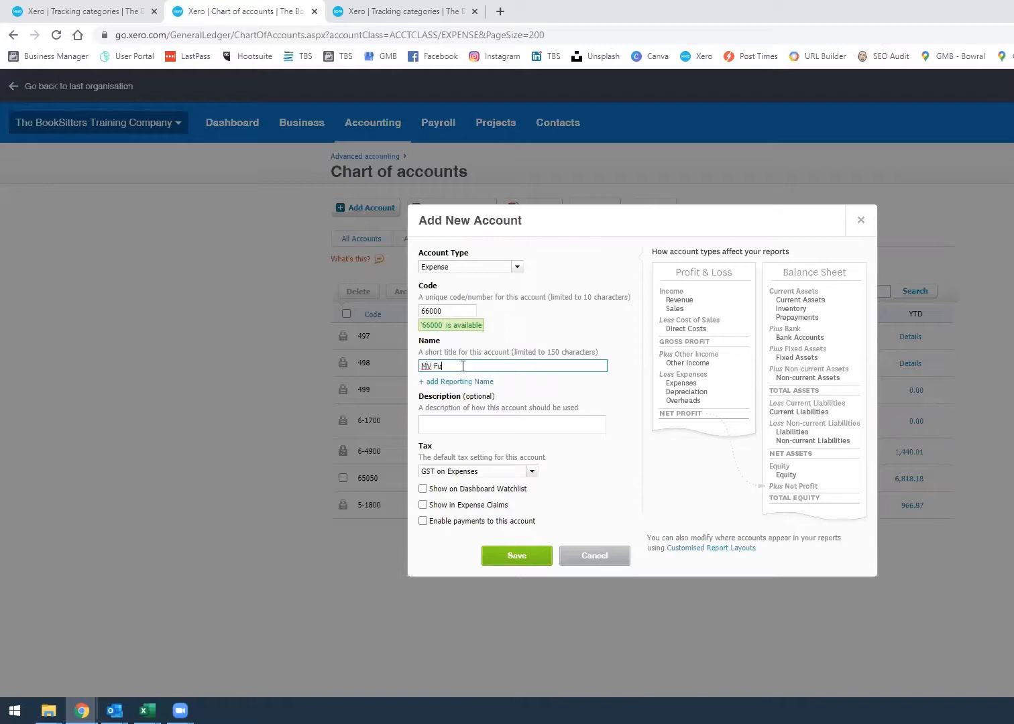
click(500, 555)
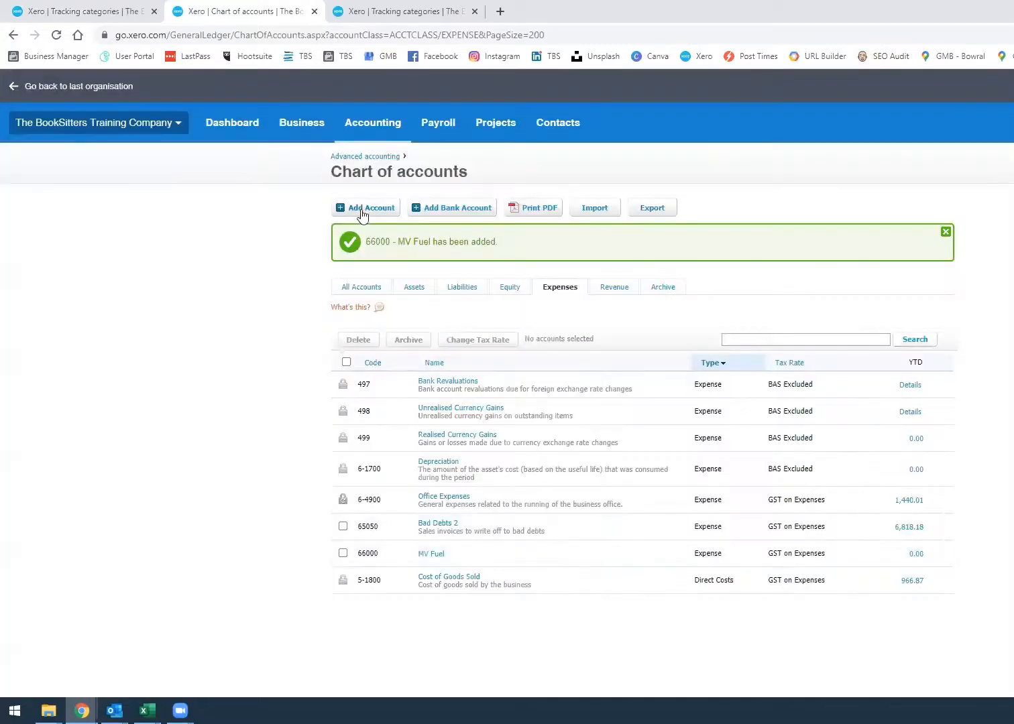
Add and save a new Expense account with code 67000 and the name MV Insurance.
click(362, 209)
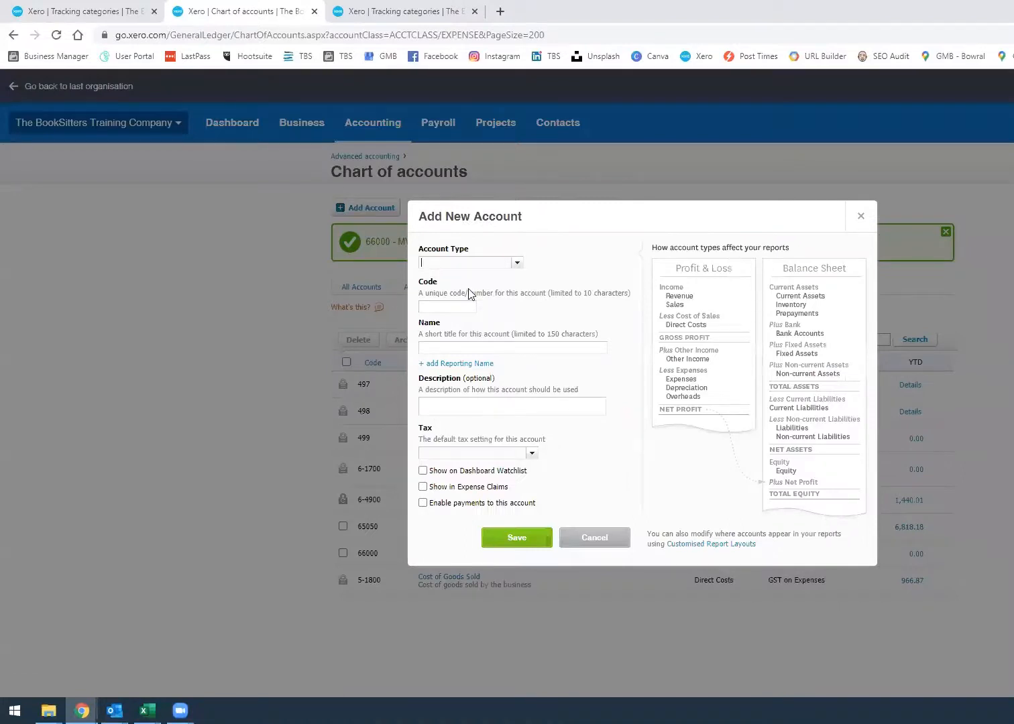
text(6700)
drag(462, 261, 335, 281)
text(ex)
click(464, 284)
click(452, 307)
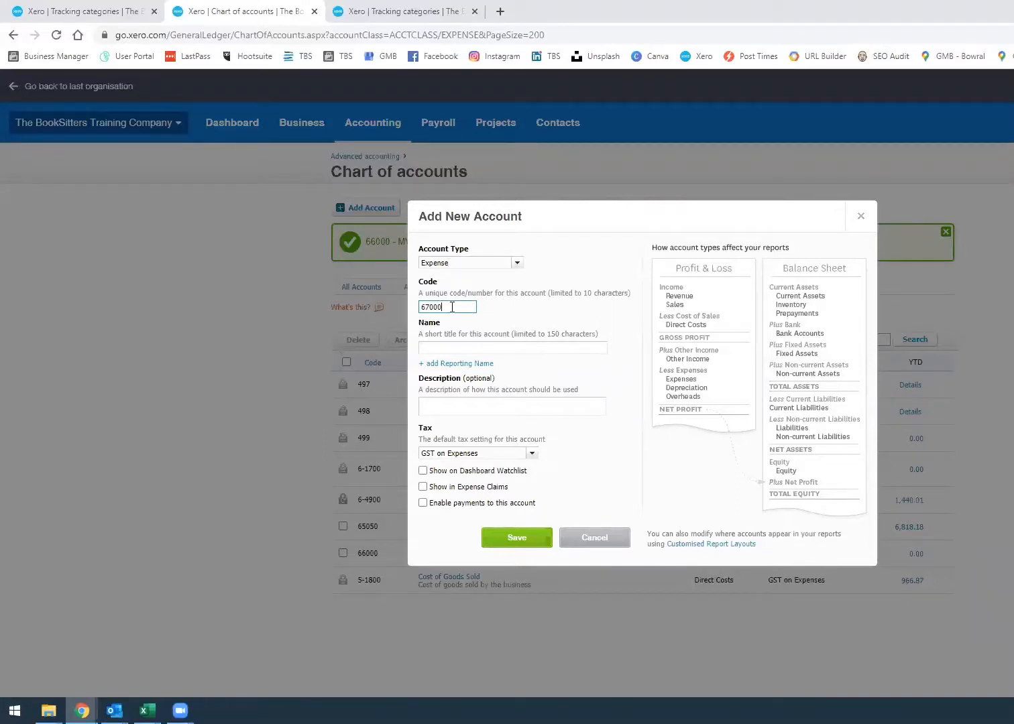
click(459, 347)
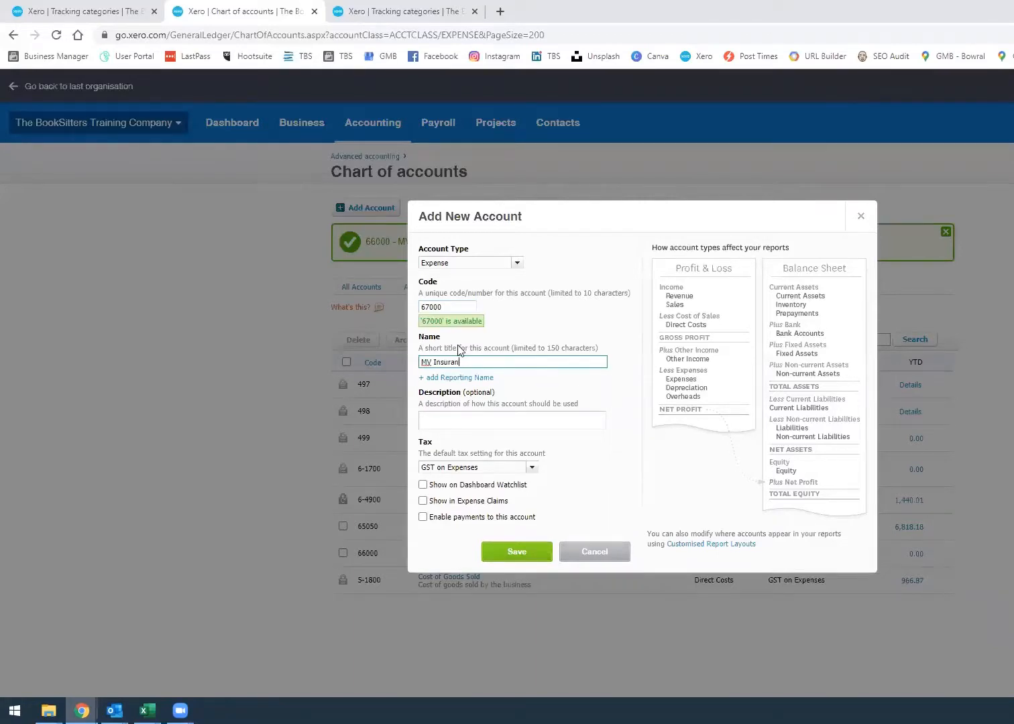
click(508, 553)
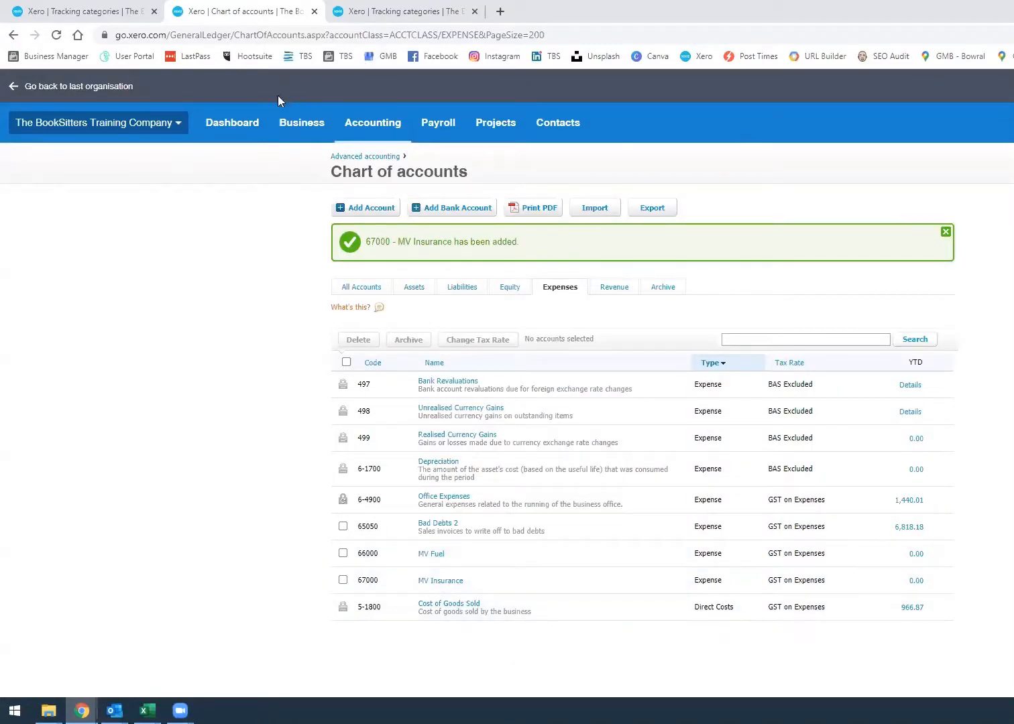
Open the reconciliation of the Business Bank Account and show the statement details of the 15 May Central City Parking line.
click(217, 127)
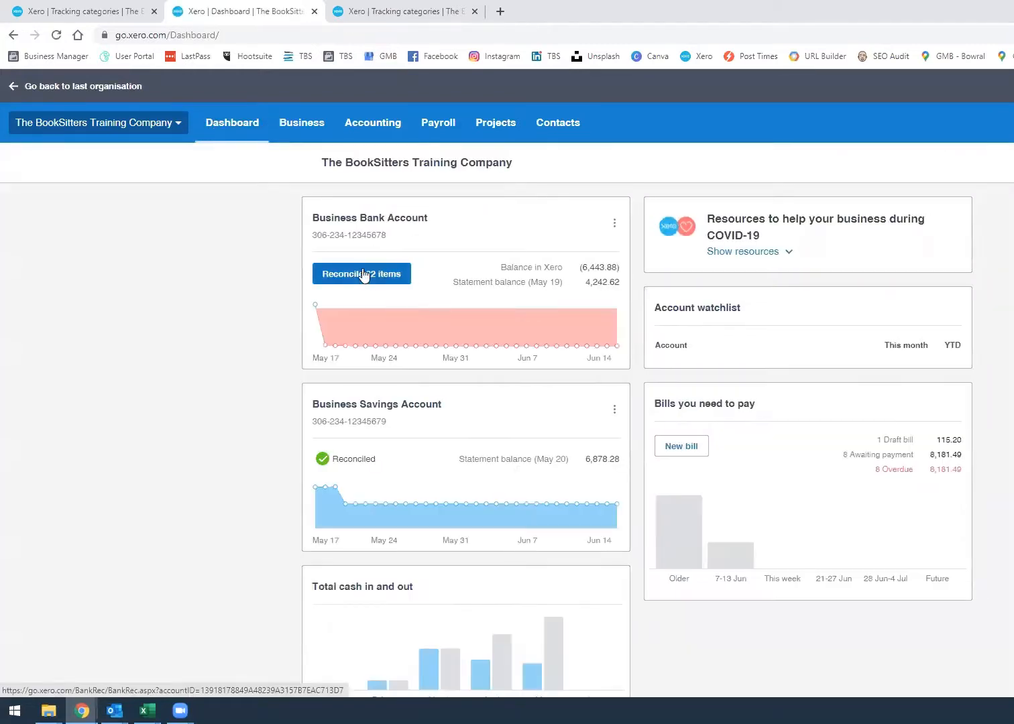
click(362, 275)
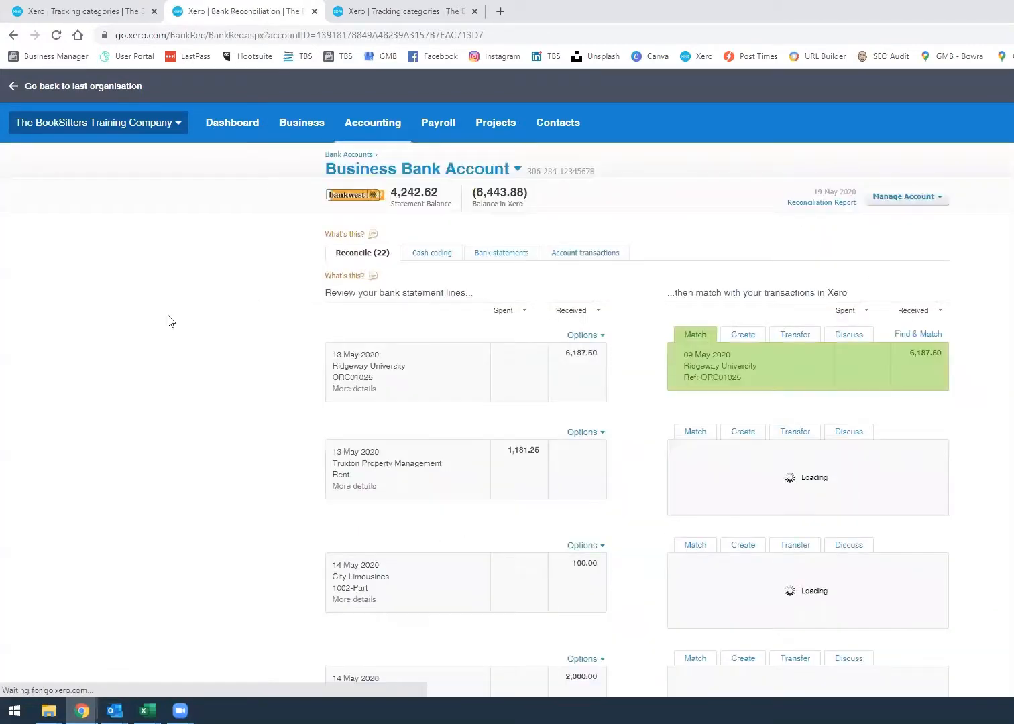
scroll(168, 320, down, 5)
scroll(165, 319, down, 3)
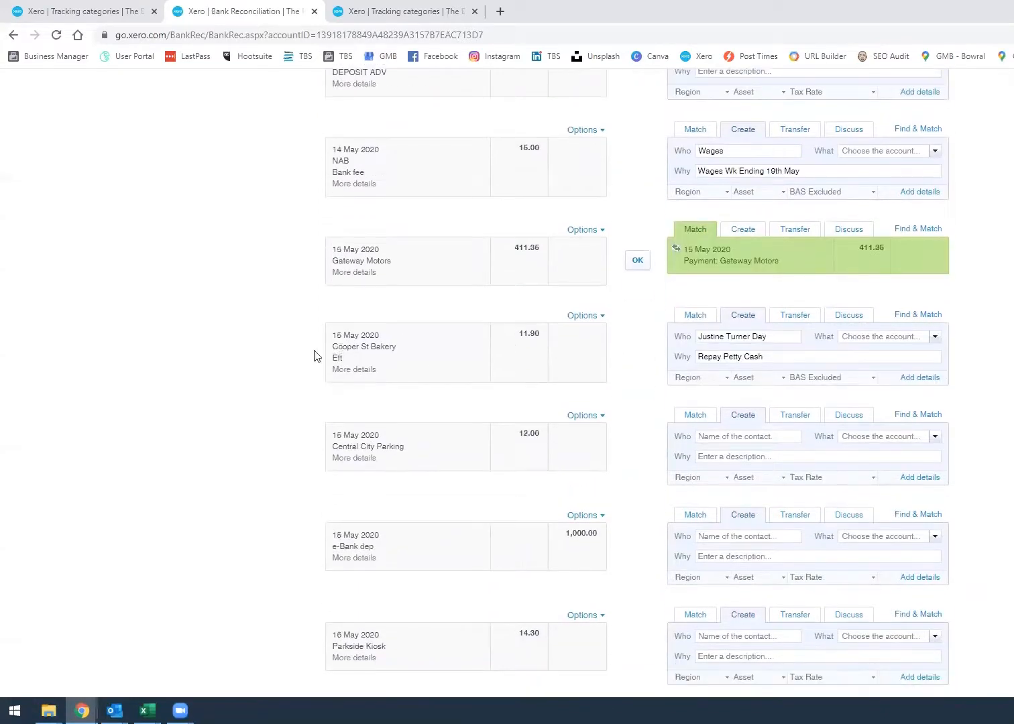
click(355, 395)
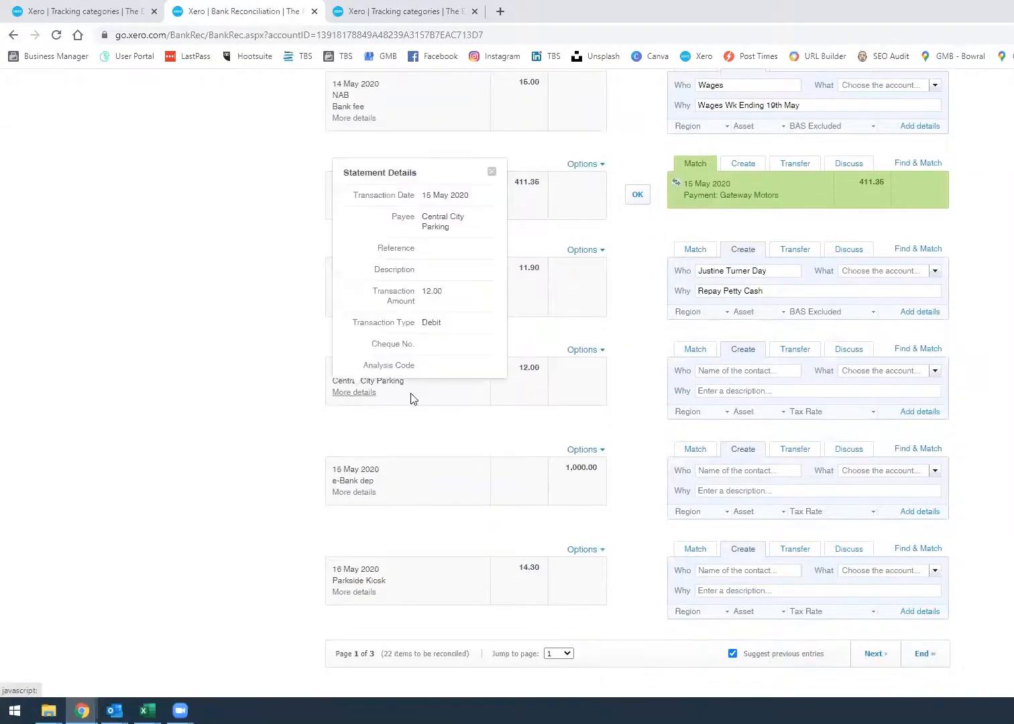
Code the 15 May Central City Parking line to the contact City Parkt and the account 66000 - MV Fuel.
click(730, 369)
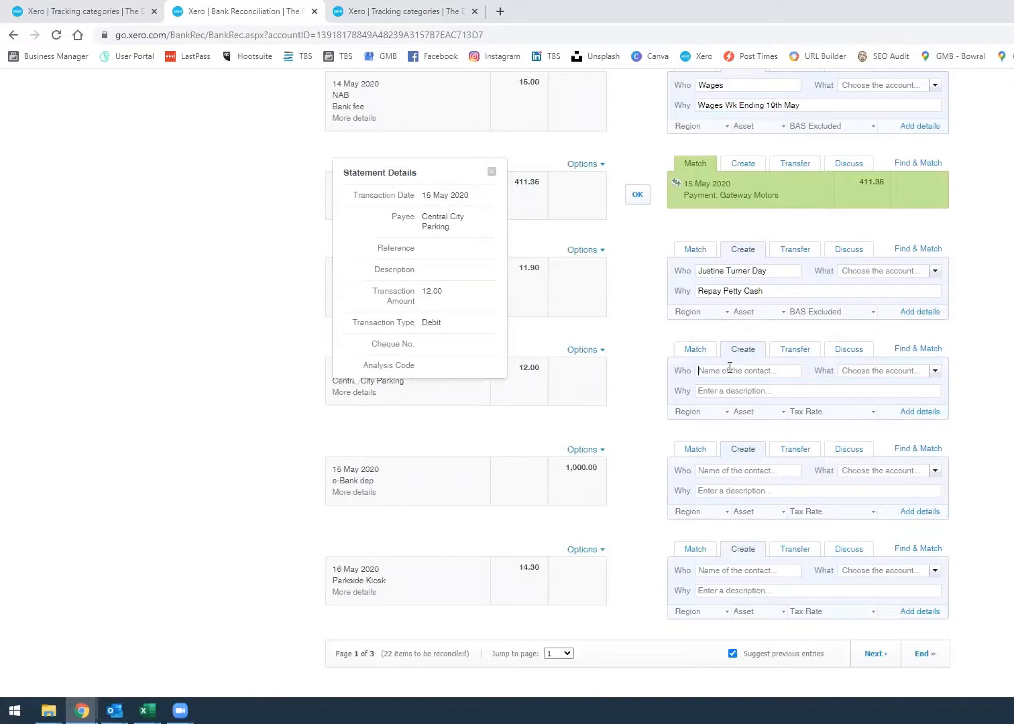
text(City Parkin)
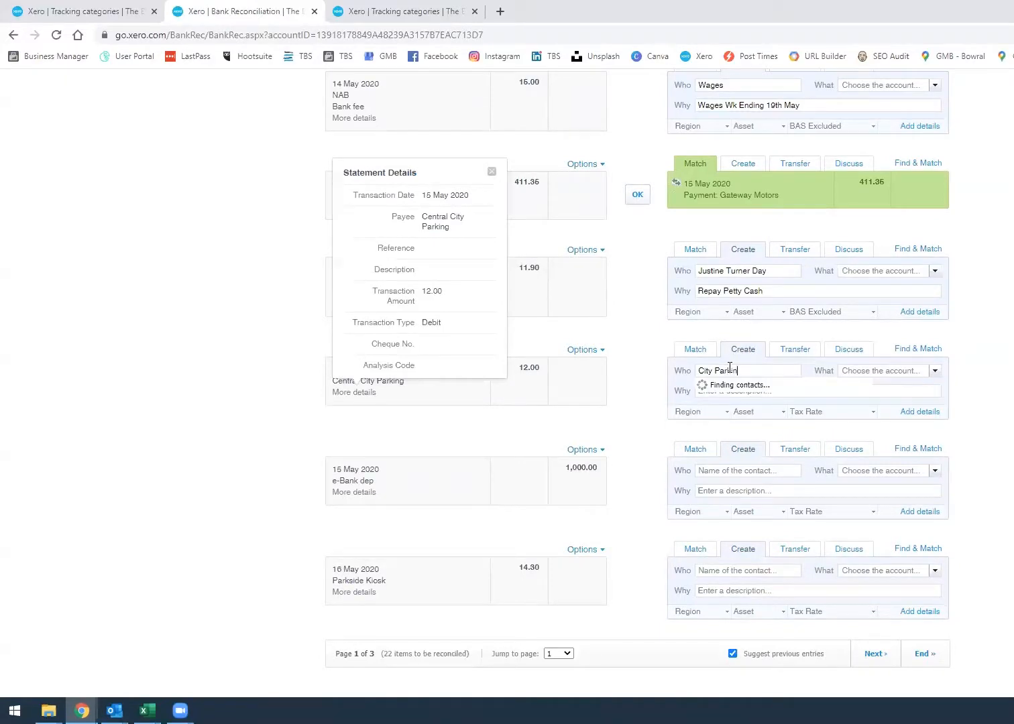
key(Tab)
text(fuel)
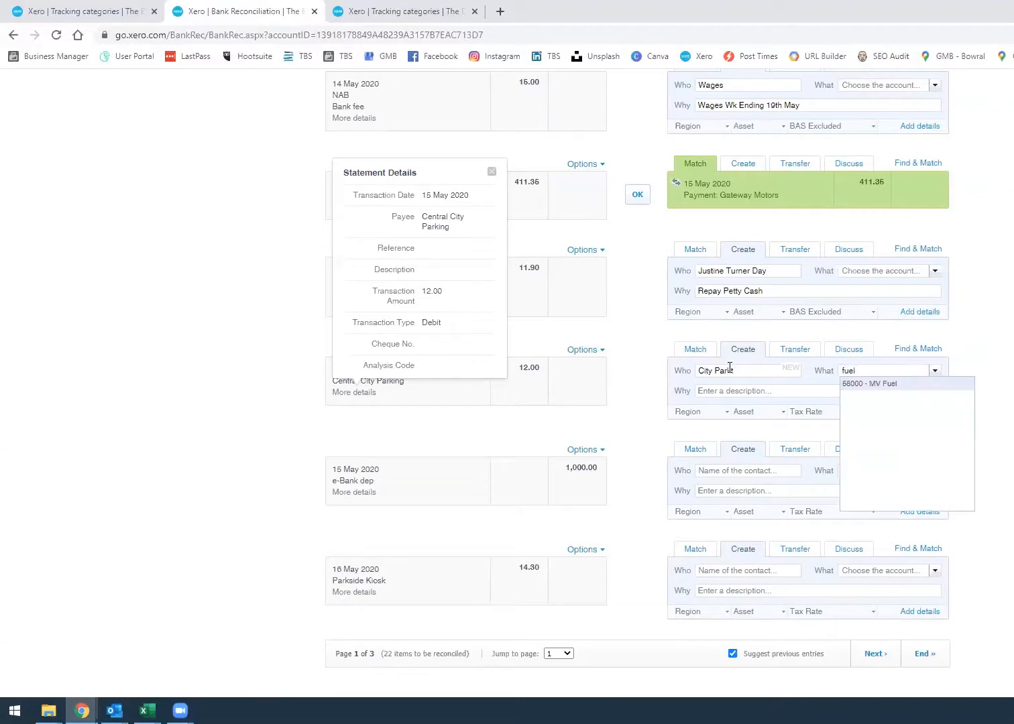
click(872, 384)
Describe the Central City Parking transaction as Fuel, assign the asset Vehicle 1 - DAY 112, close the statement details and reconcile the line.
click(775, 391)
text(Fuel)
click(766, 413)
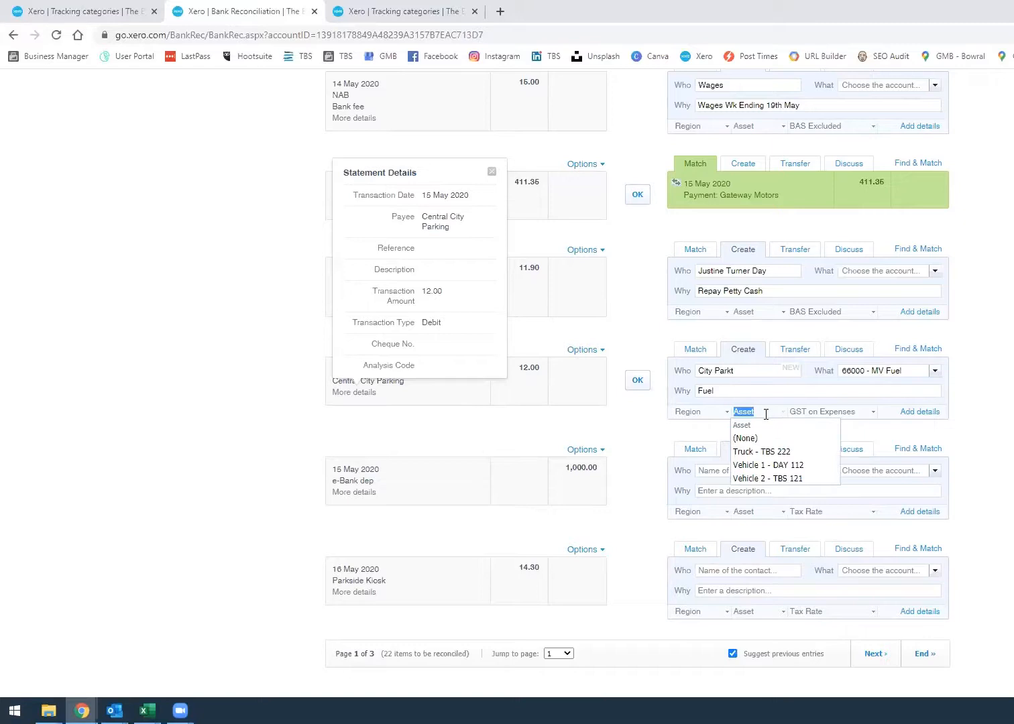
click(794, 464)
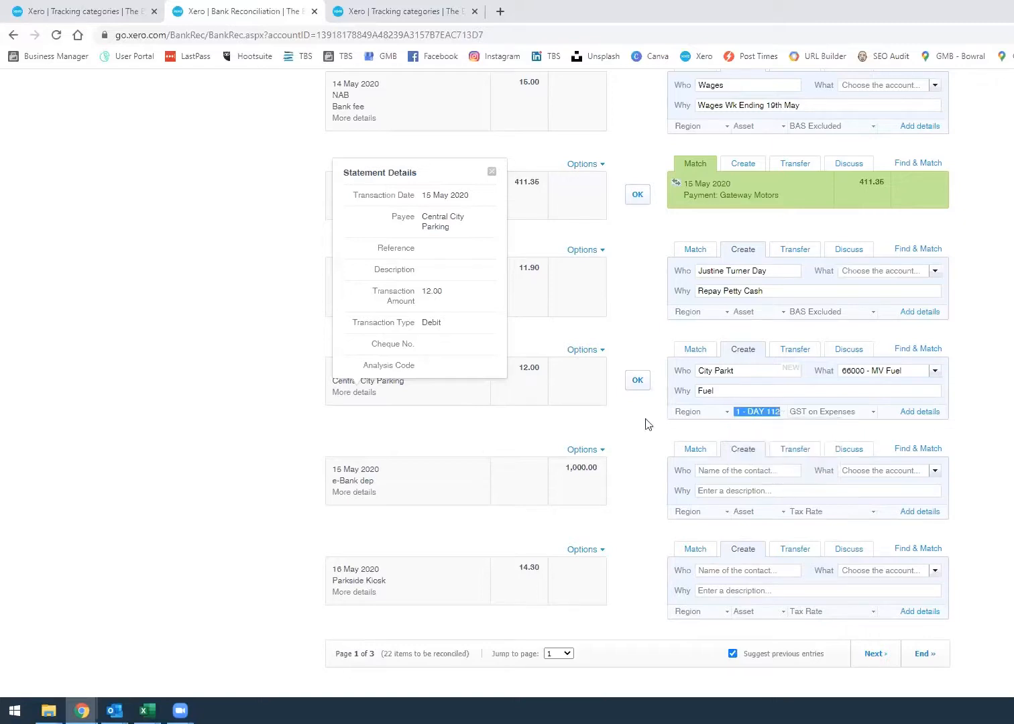
click(492, 172)
click(637, 380)
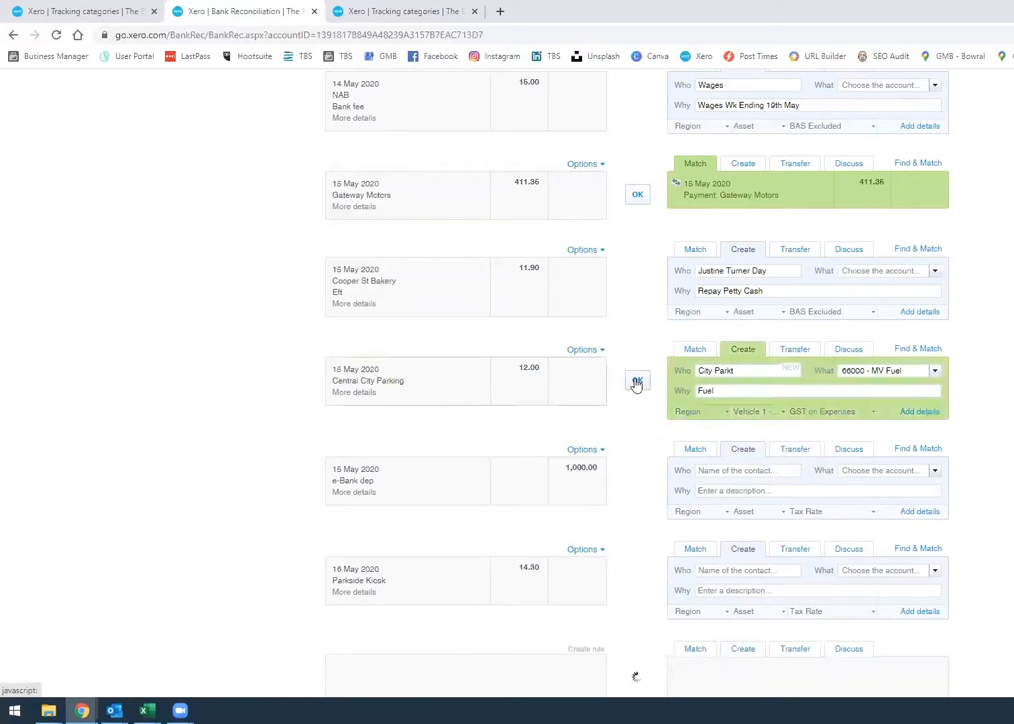
Code the Parkside Kiosk statement line to the contact Kiosk and the account 67000 - MV Insurance.
click(730, 471)
text(Kiosk)
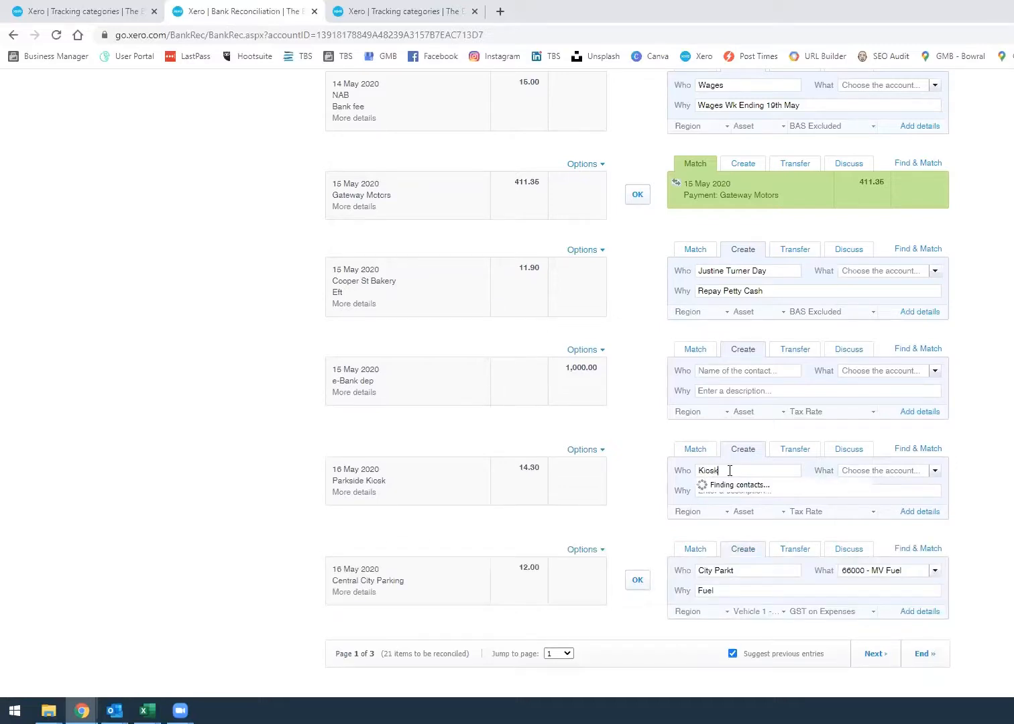
key(Tab)
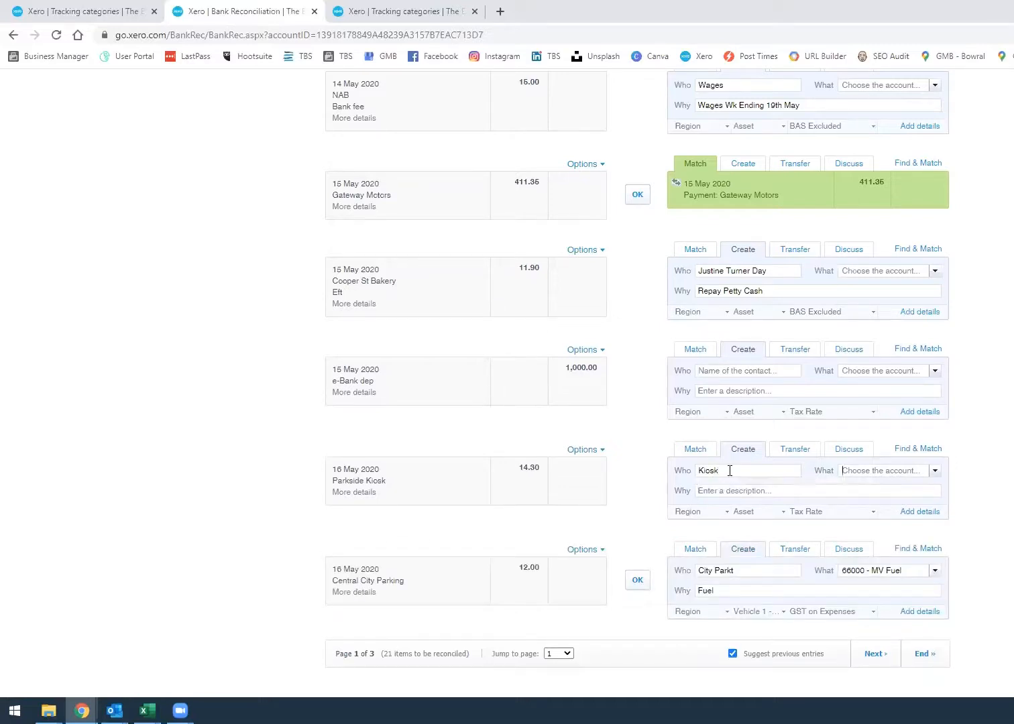
text(mv)
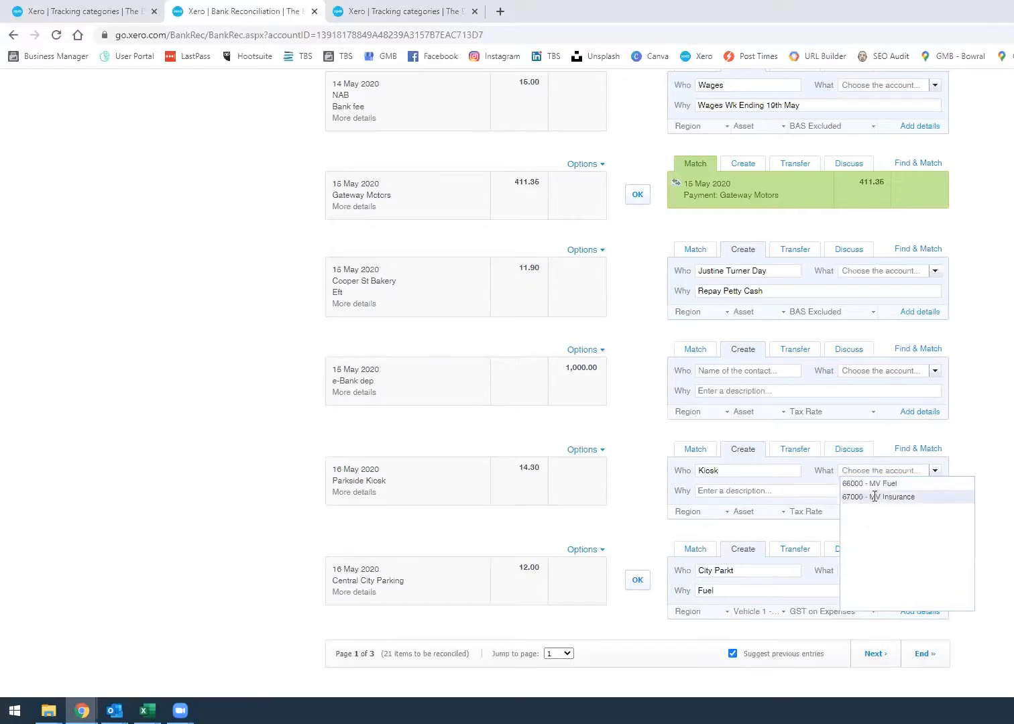
click(874, 497)
Describe the Parkside Kiosk transaction as Insurance Green Slip and assign the asset Vehicle 1 - DAY 112.
text(Insurance Green Slip)
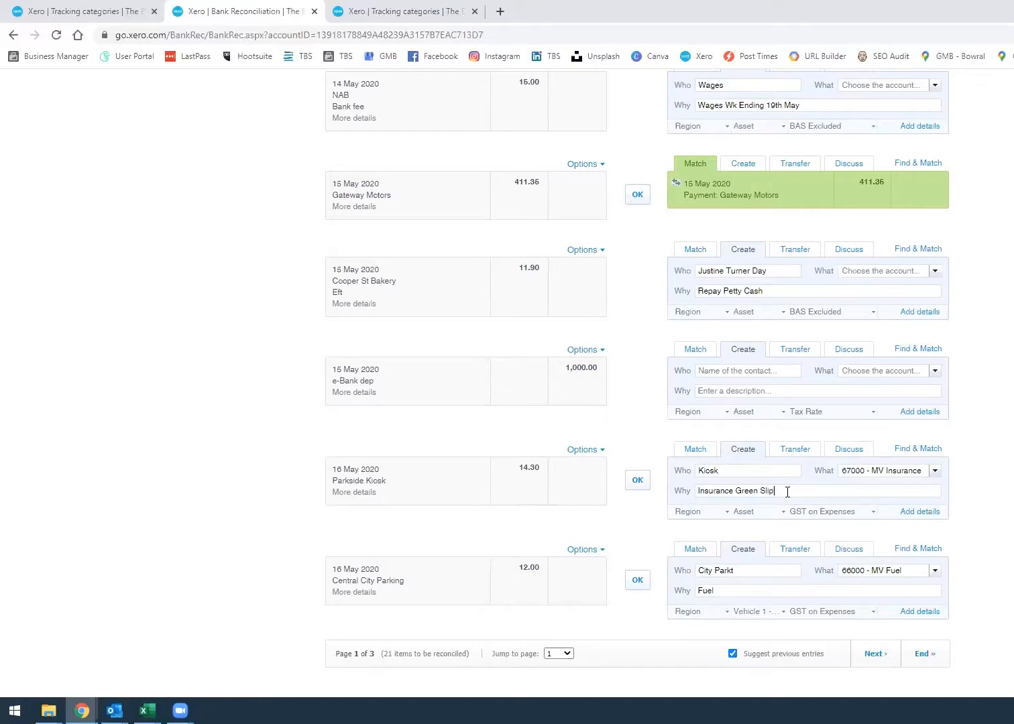
click(758, 511)
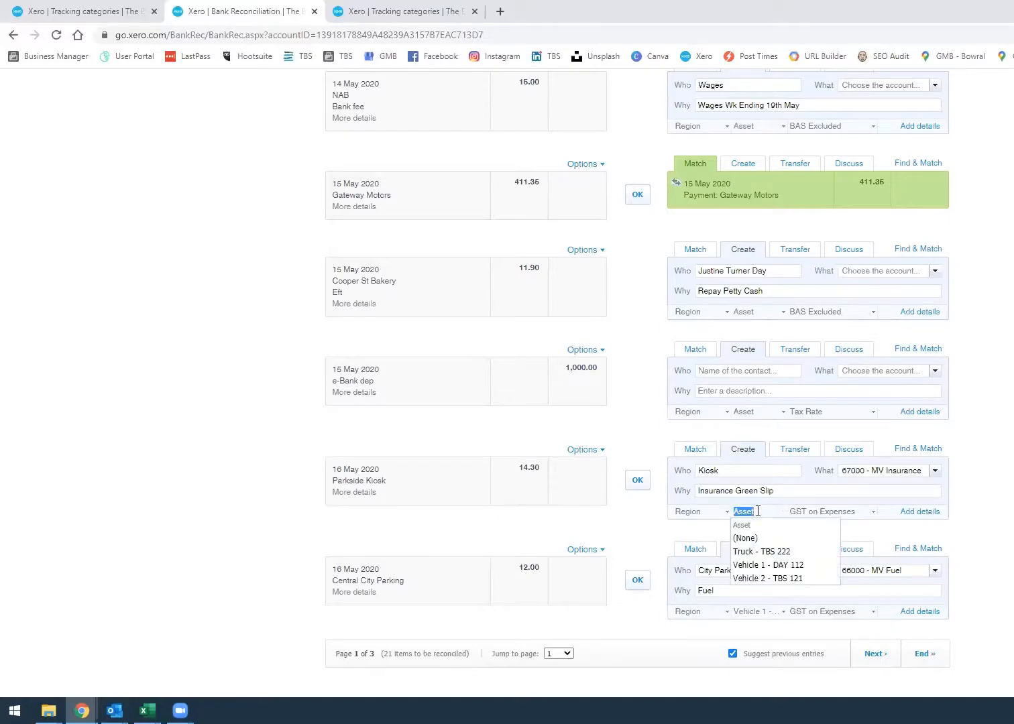
click(768, 565)
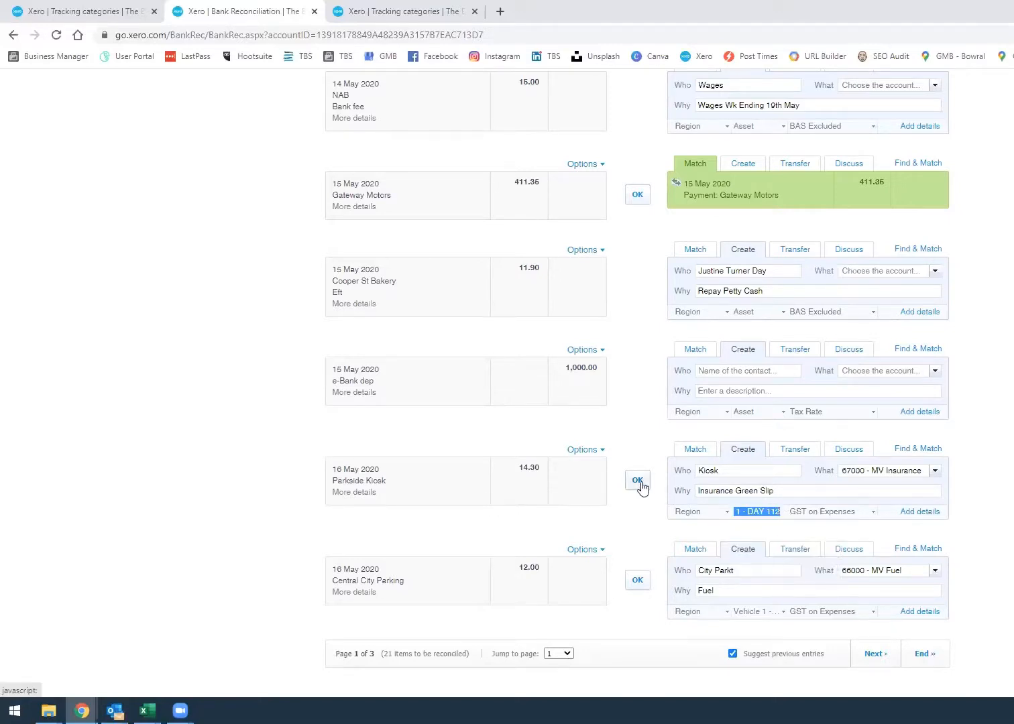
Reconcile the Parkside Kiosk statement line and open the Profit and Loss report.
click(638, 480)
scroll(642, 488, up, 10)
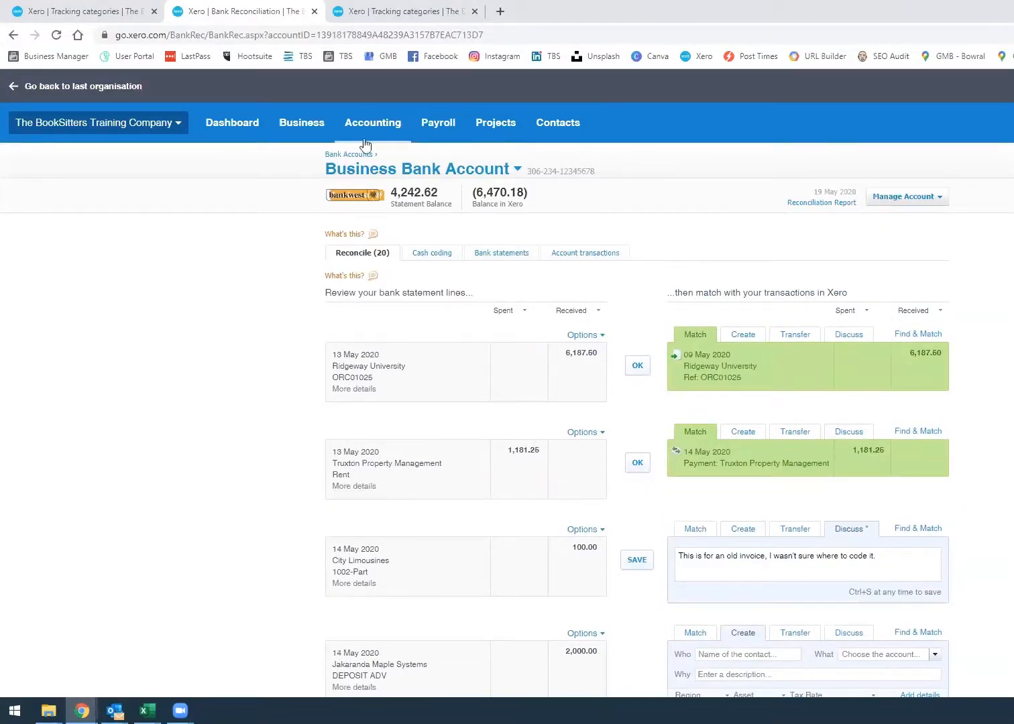
click(365, 125)
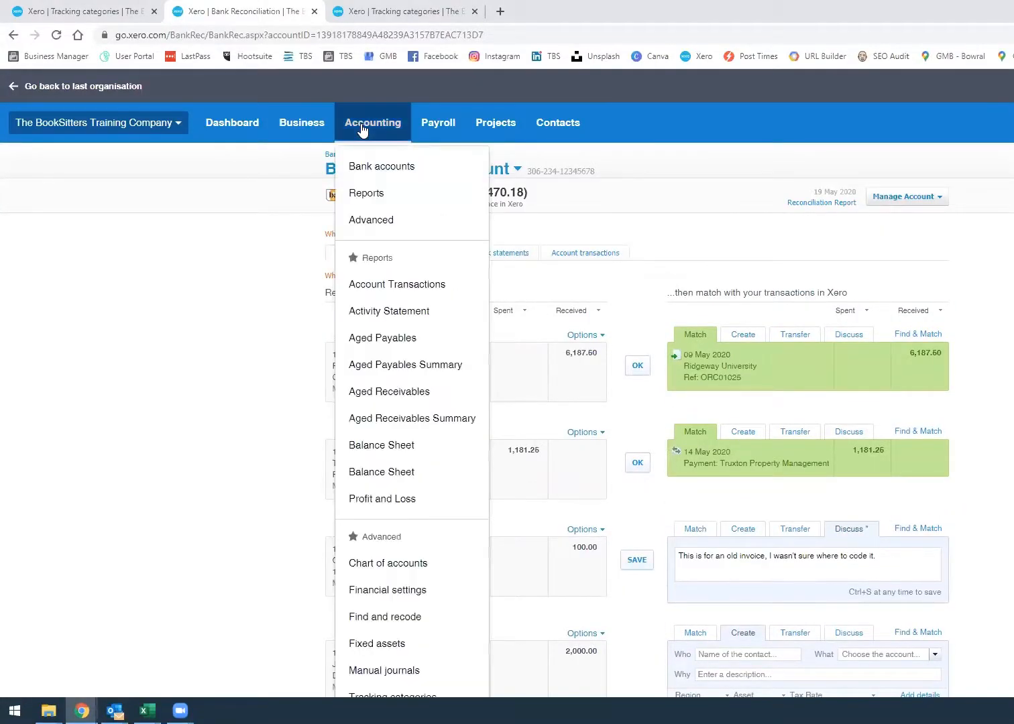
click(408, 499)
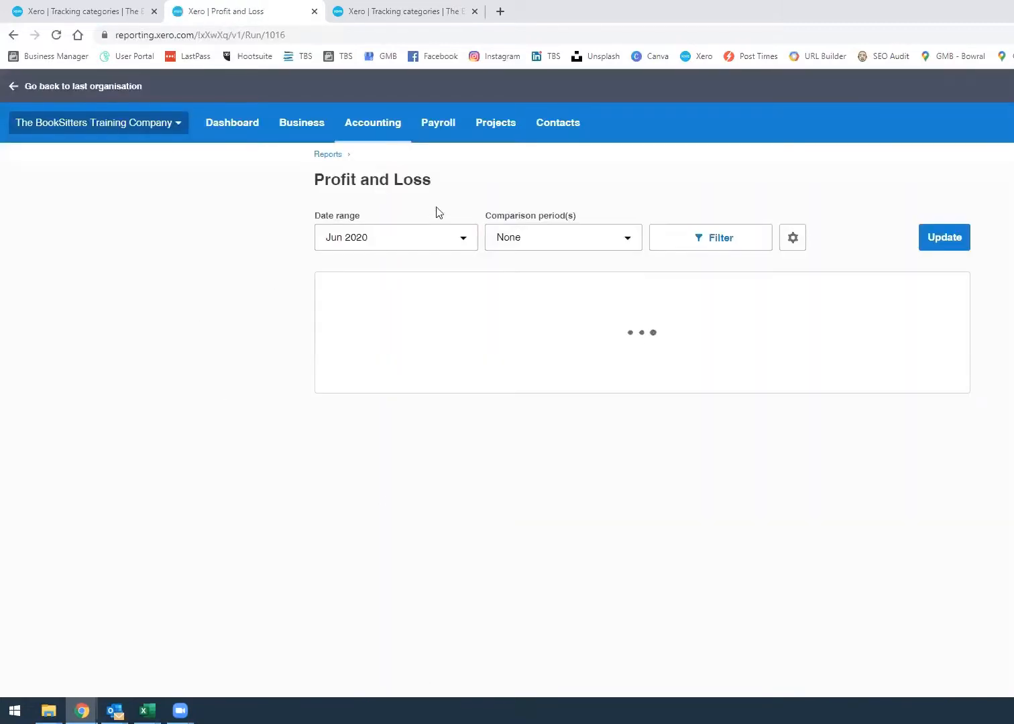
Browse the full list of reports and reopen Profit and Loss from the Financial group.
click(327, 156)
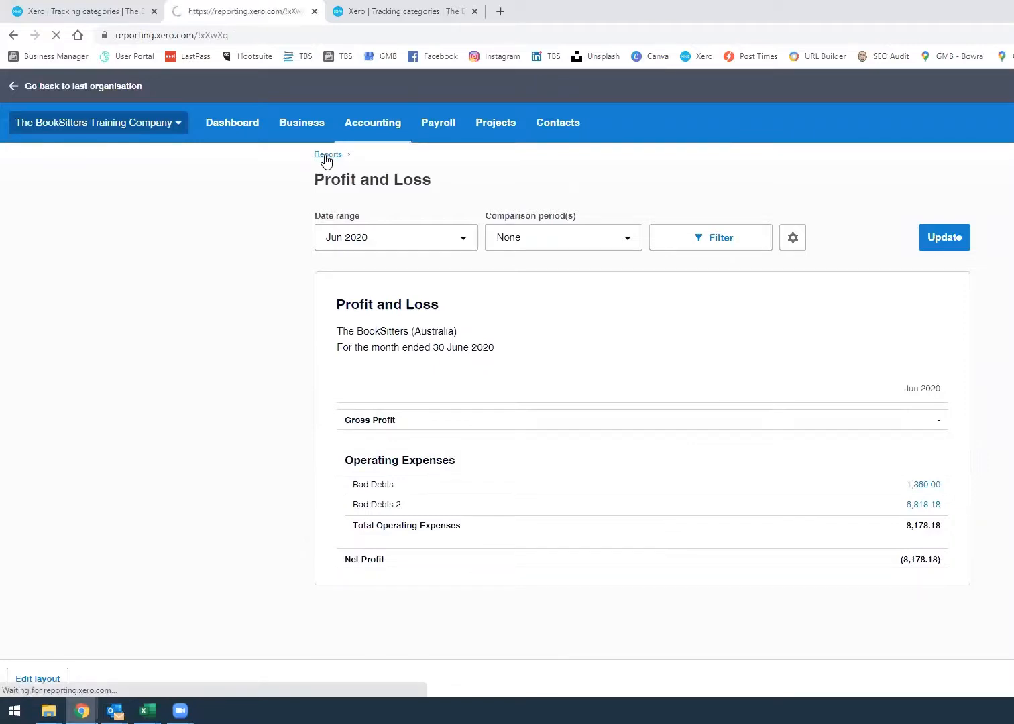
scroll(644, 324, down, 5)
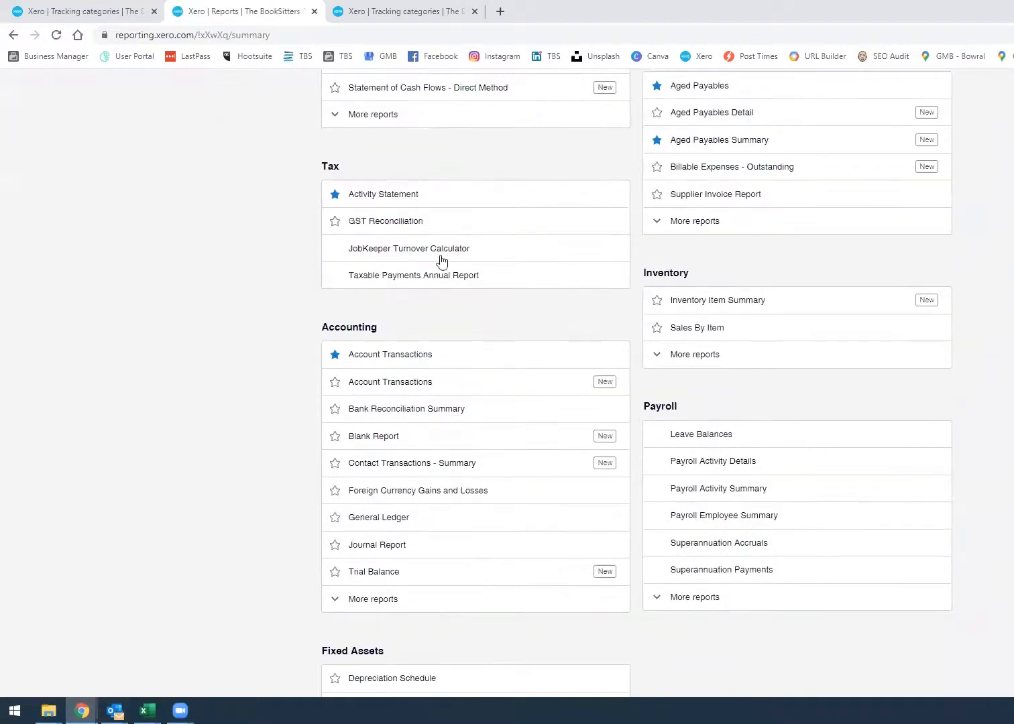
scroll(412, 543, up, 5)
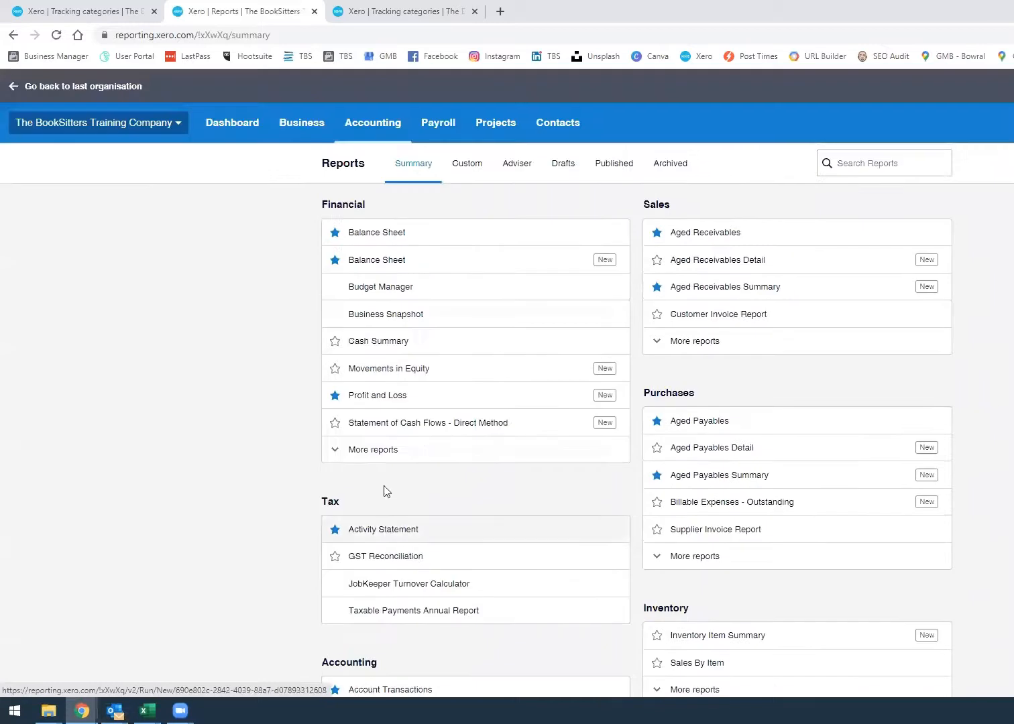
click(377, 397)
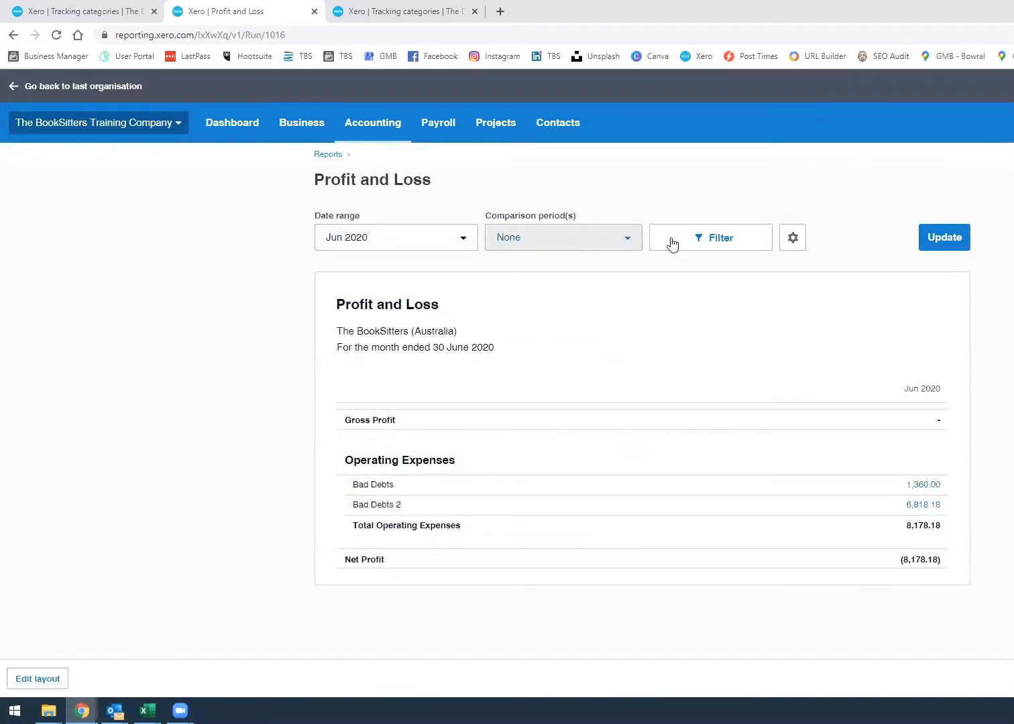
Filter the Profit and Loss report by the Asset tracking category, choosing Vehicle 1 - DAY 112.
click(720, 243)
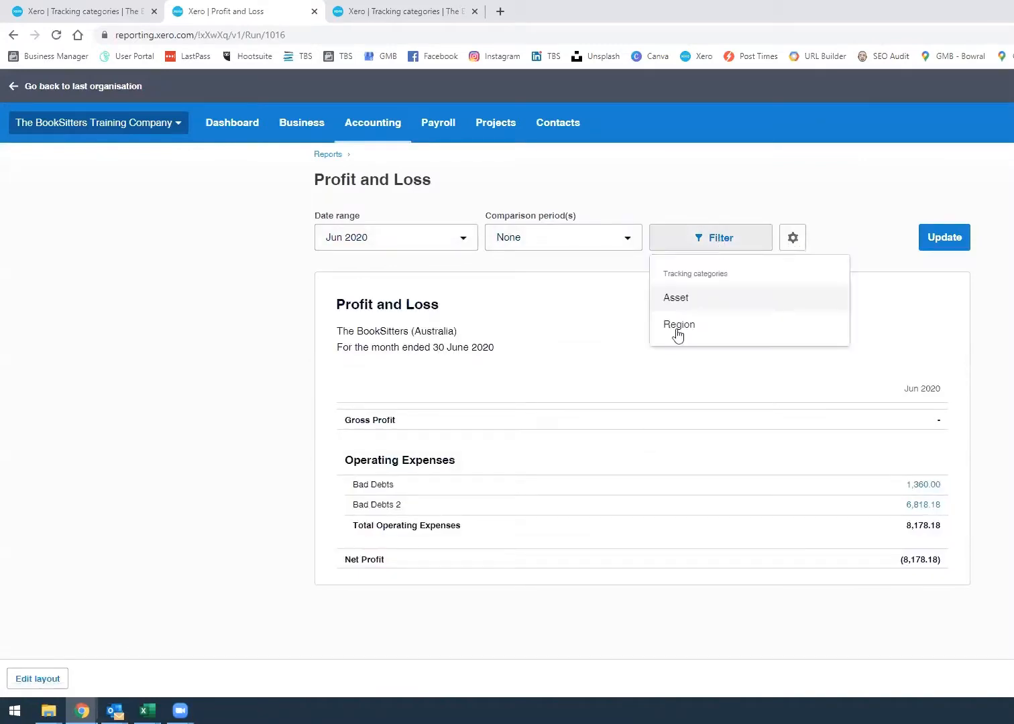
click(689, 297)
click(542, 380)
click(738, 488)
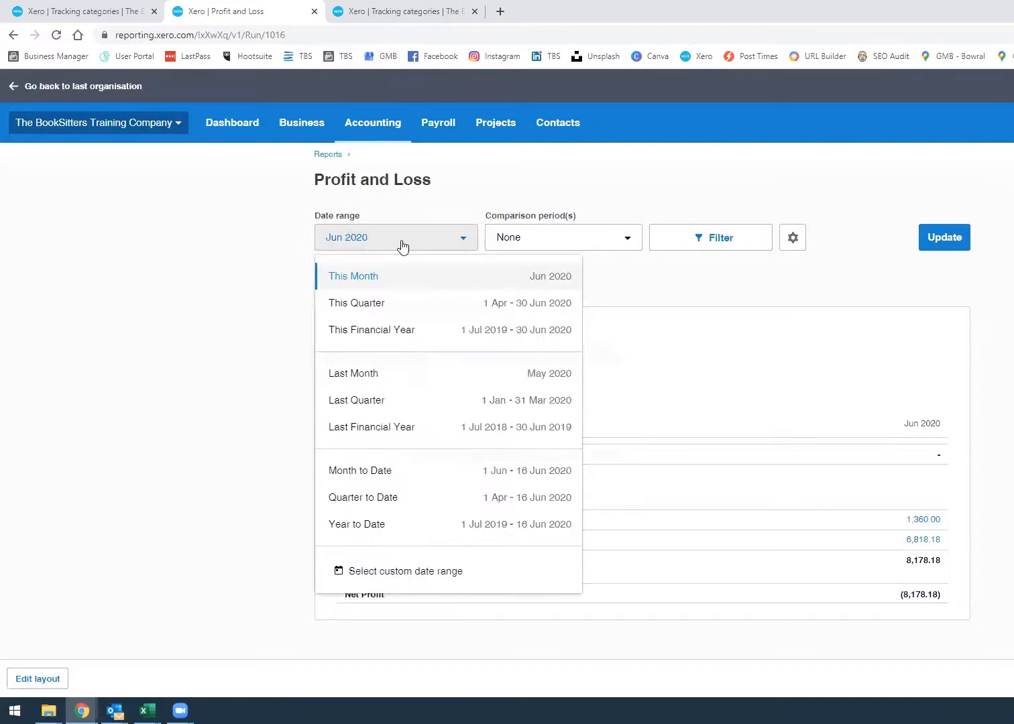
Set the report's date range to This Financial Year, 1 Jul 2019 - 30 Jun 2020, and update the report.
click(380, 329)
click(939, 237)
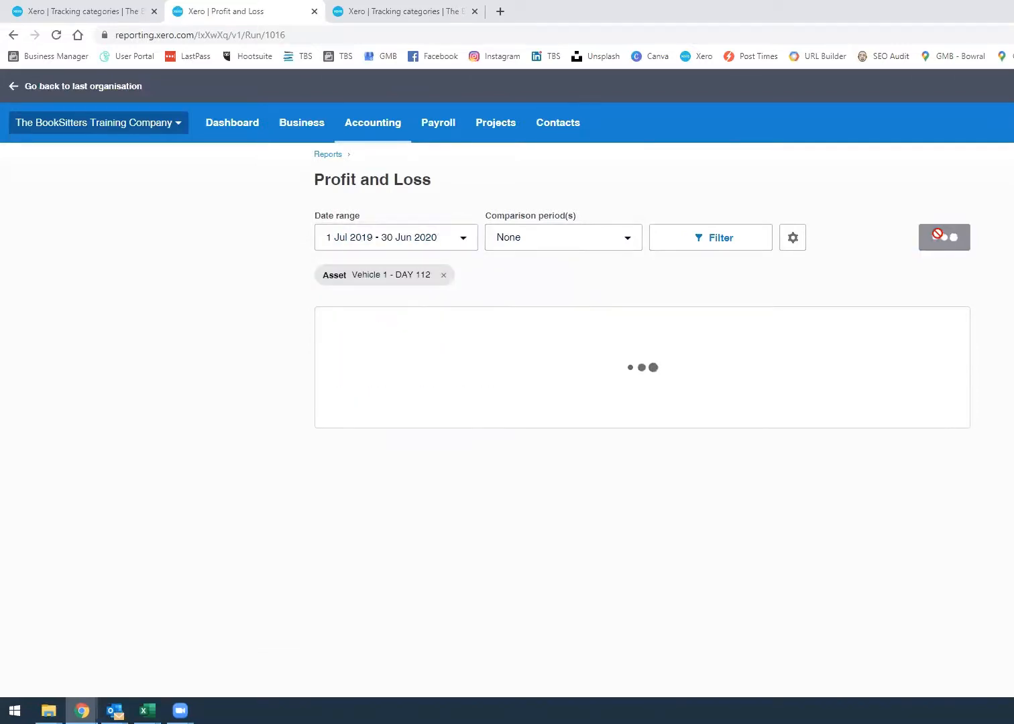
scroll(637, 396, down, 1)
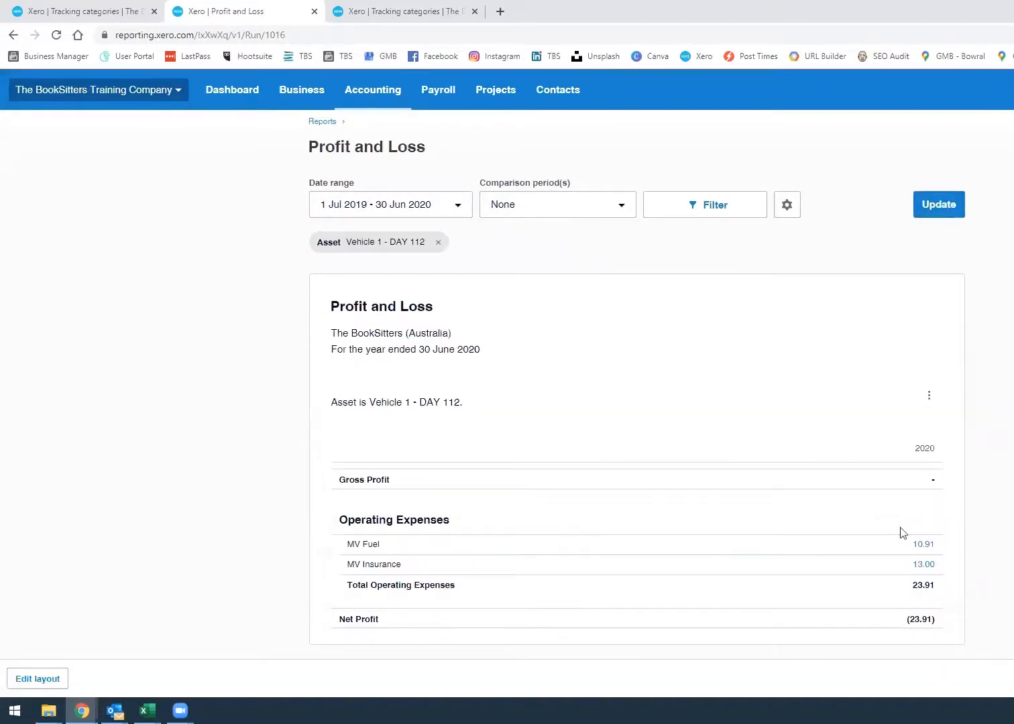